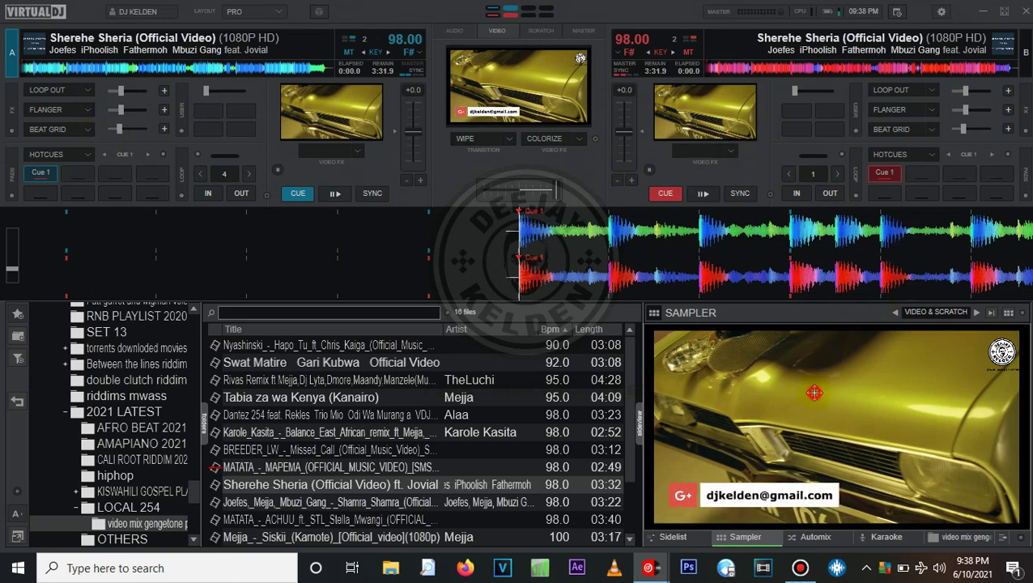
Step: View the video output in full screen and return it to the small floating window
double_click(814, 393)
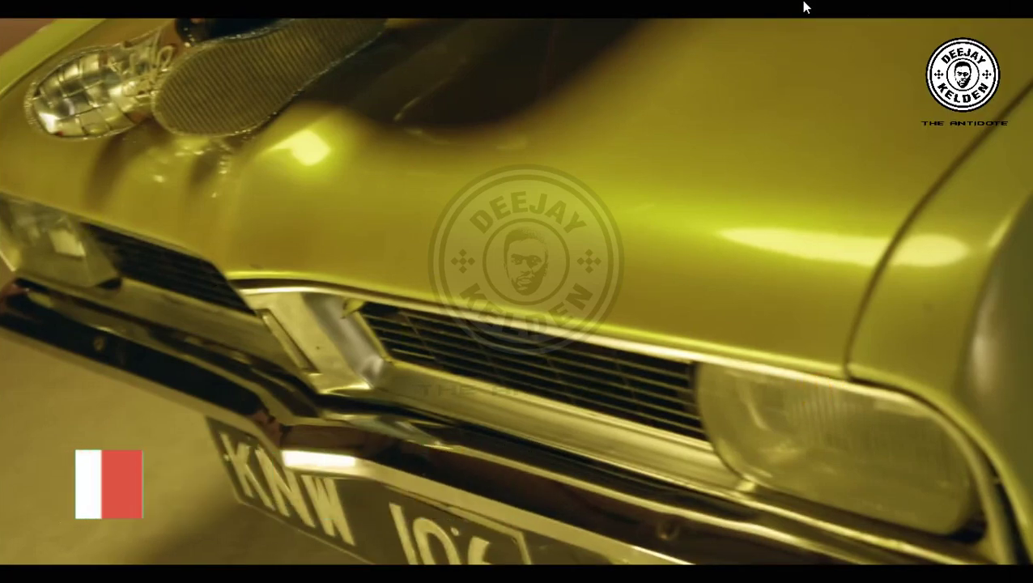
double_click(234, 193)
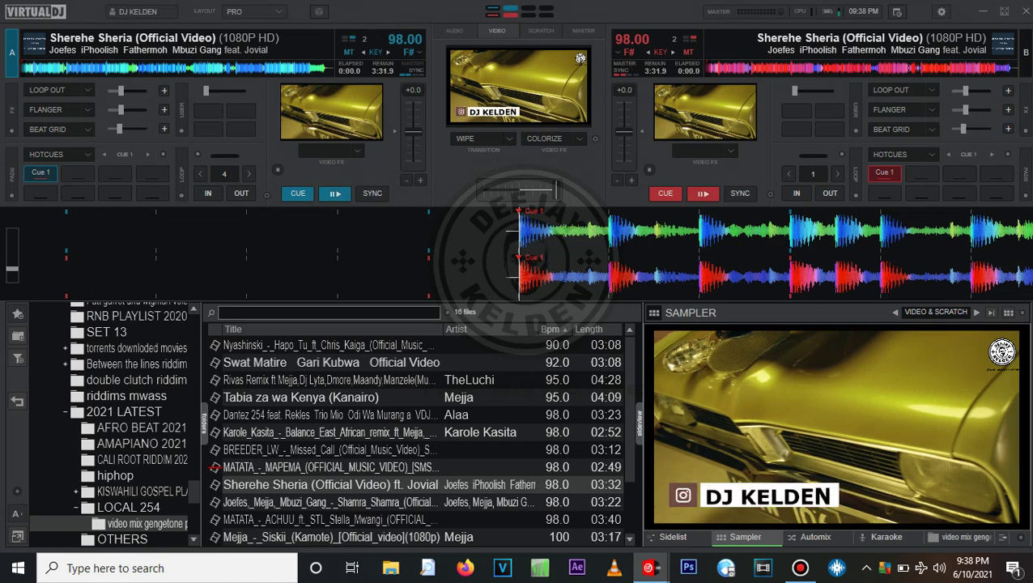
Step: Open the settings, filter the options by "video", and move the settings window clear of the video output
click(942, 12)
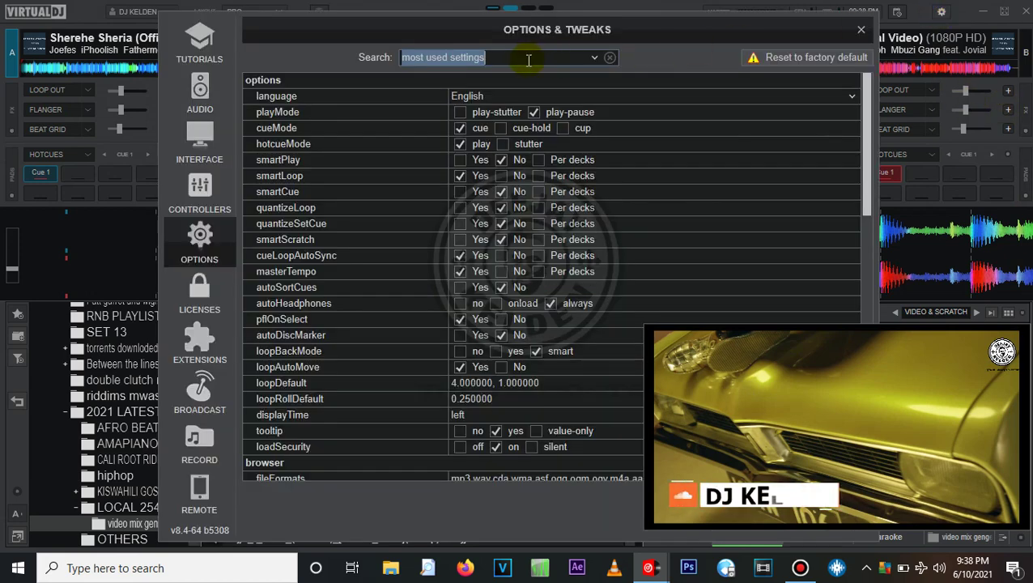
text(video)
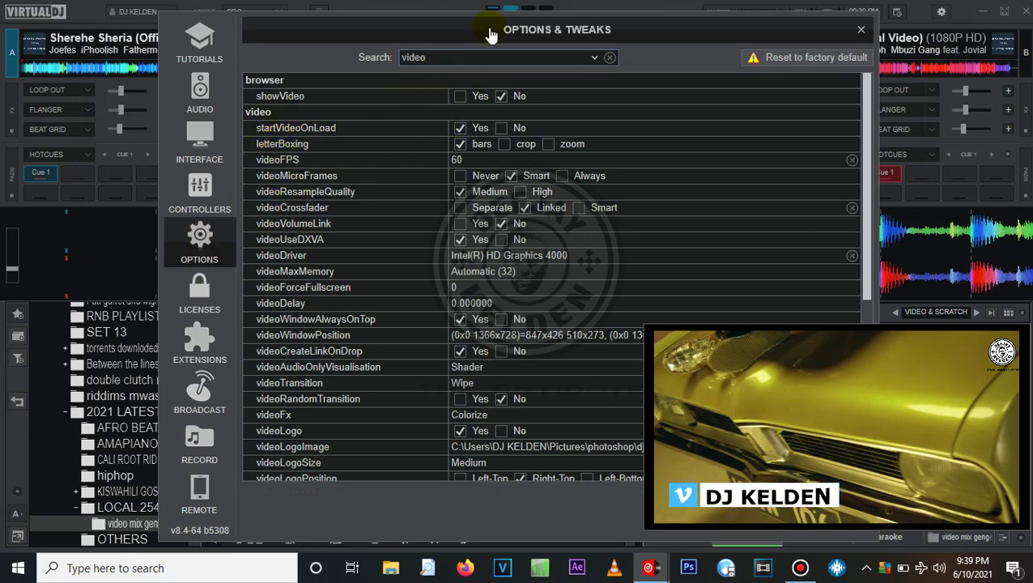
drag(490, 33, 346, 28)
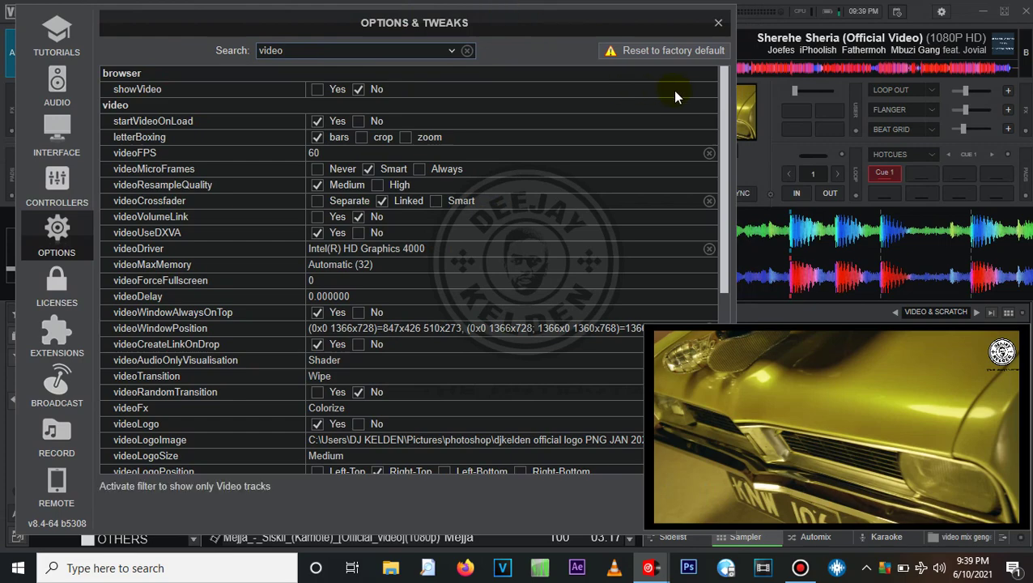
drag(721, 89, 717, 63)
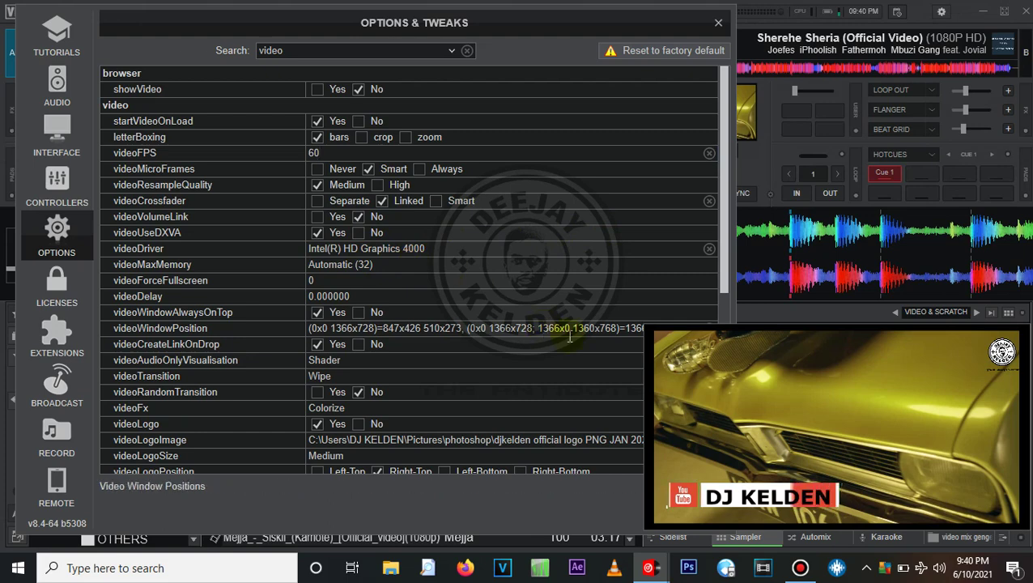
Step: Move the floating video output window across the video options list and back to its original place
drag(676, 361, 741, 287)
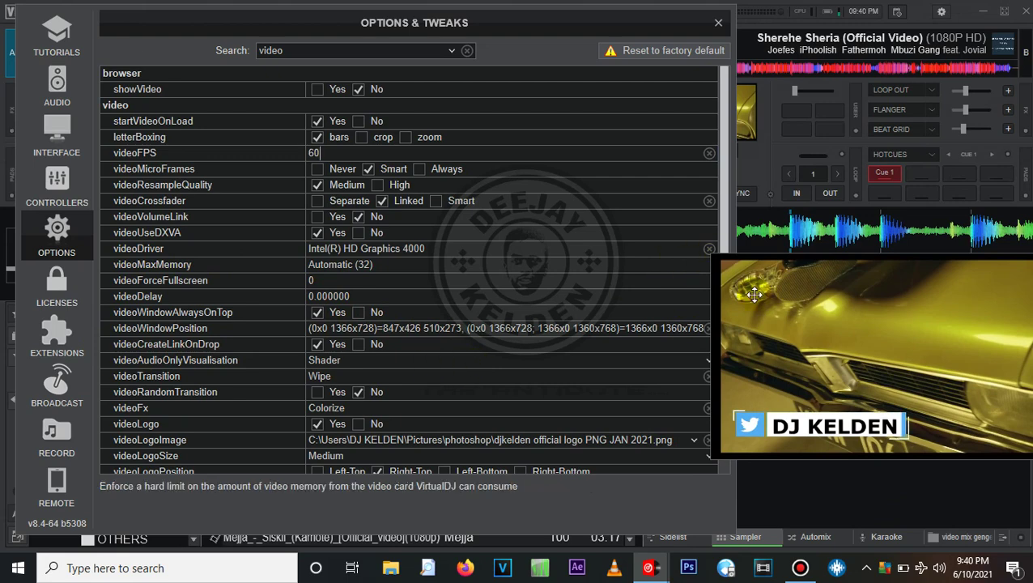
drag(793, 272, 467, 261)
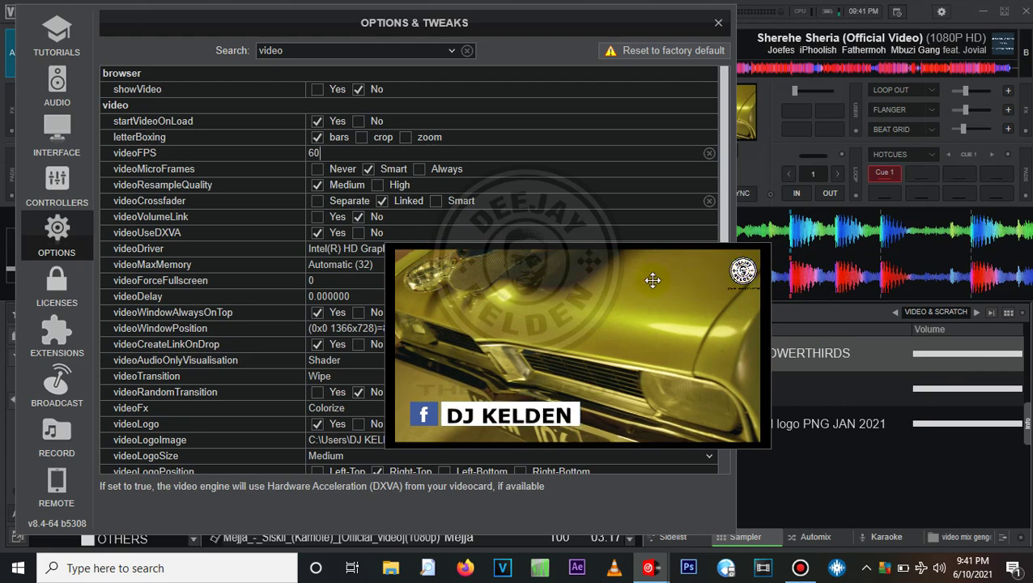
drag(652, 278, 667, 303)
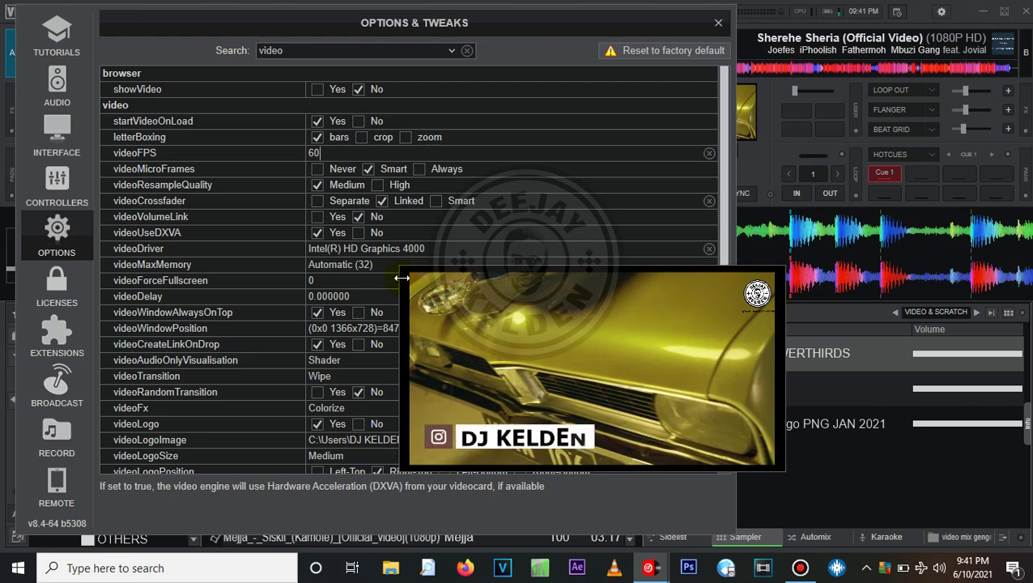
drag(413, 277, 653, 346)
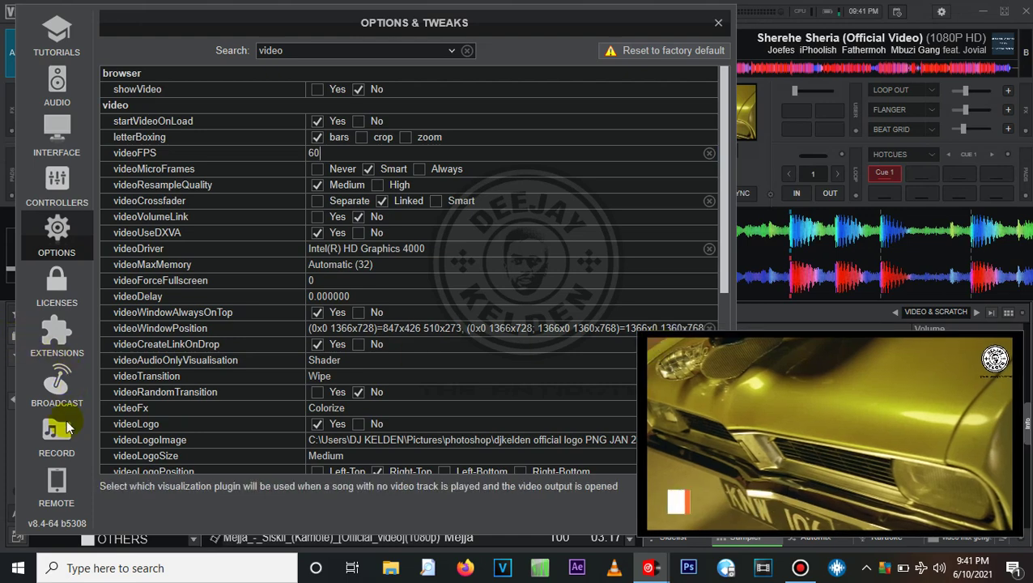
Step: Check the current software licenses, and return to the filtered video options
click(57, 283)
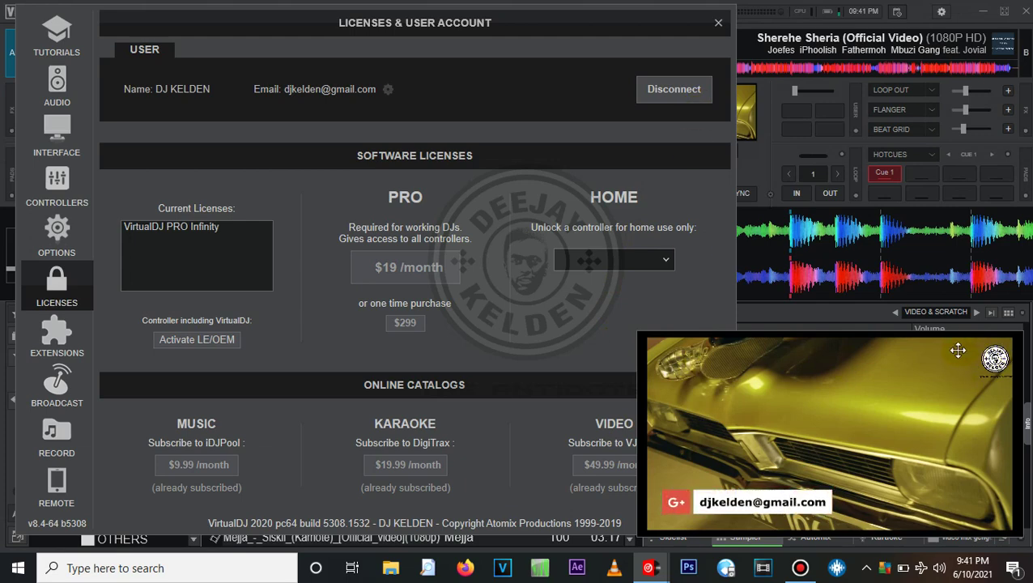
click(66, 241)
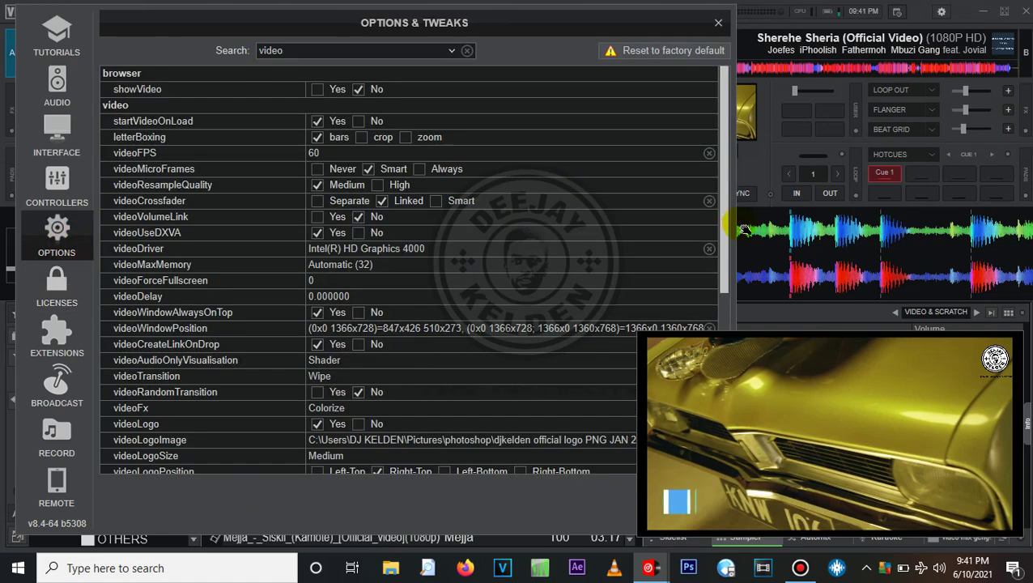
Step: Set the videoLogo option to No to hide the output logo, and set it back to Yes
drag(725, 234, 726, 288)
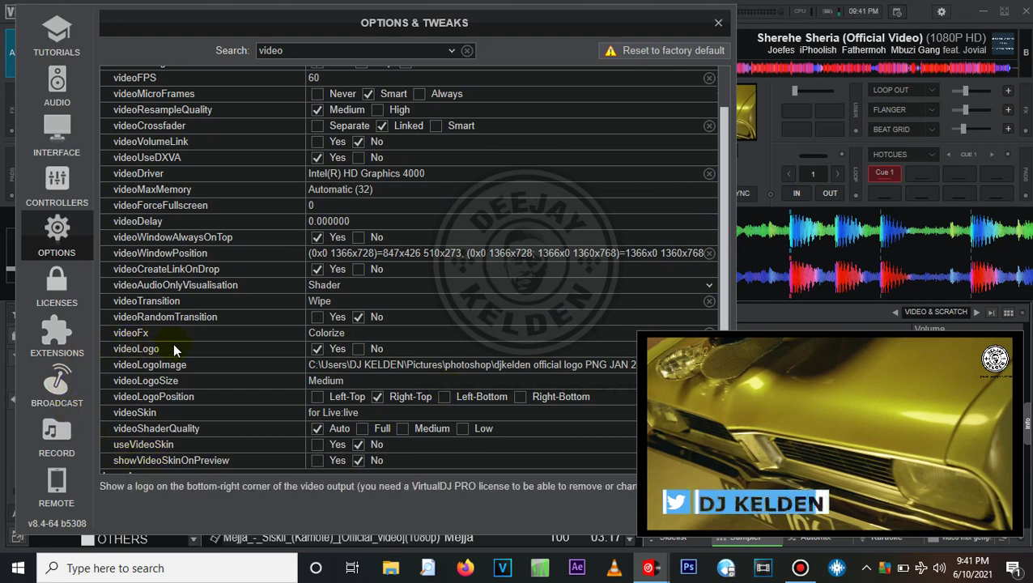
click(357, 348)
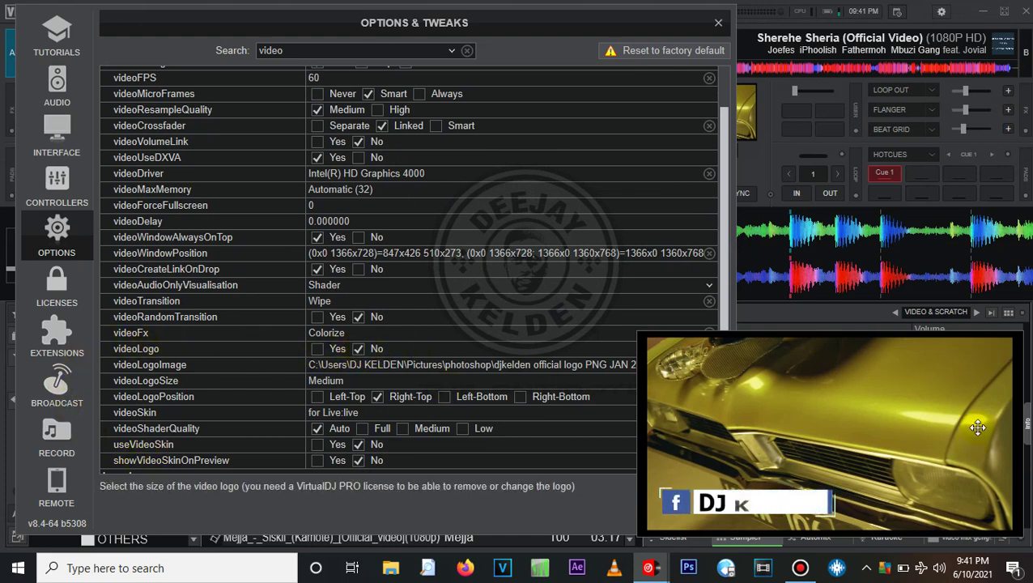
click(316, 349)
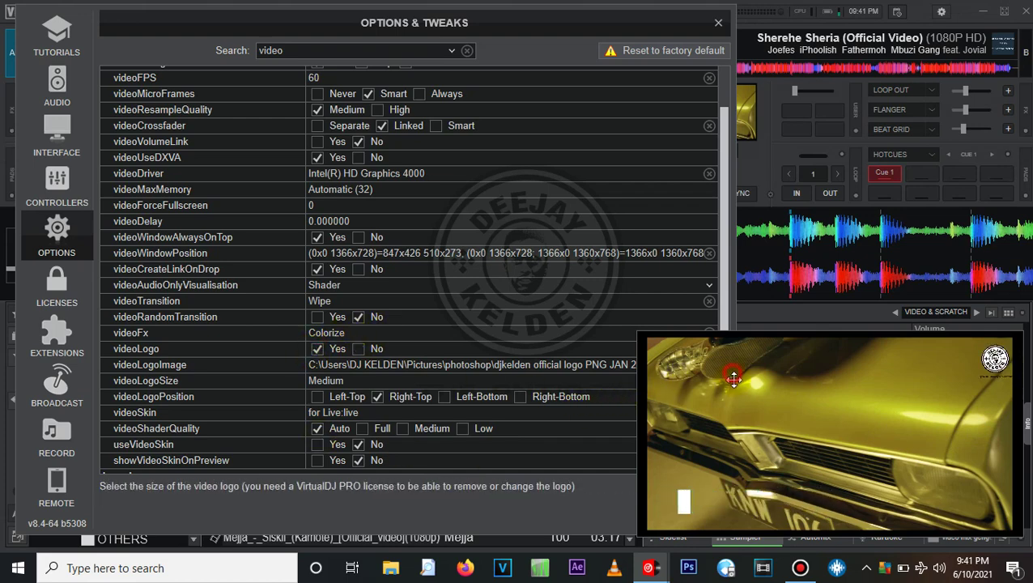
Step: Reposition the video output and settings windows and look over the available videoSkin choices
mouse_move(733, 374)
mouse_down()
mouse_move(740, 388)
mouse_move(739, 375)
mouse_up()
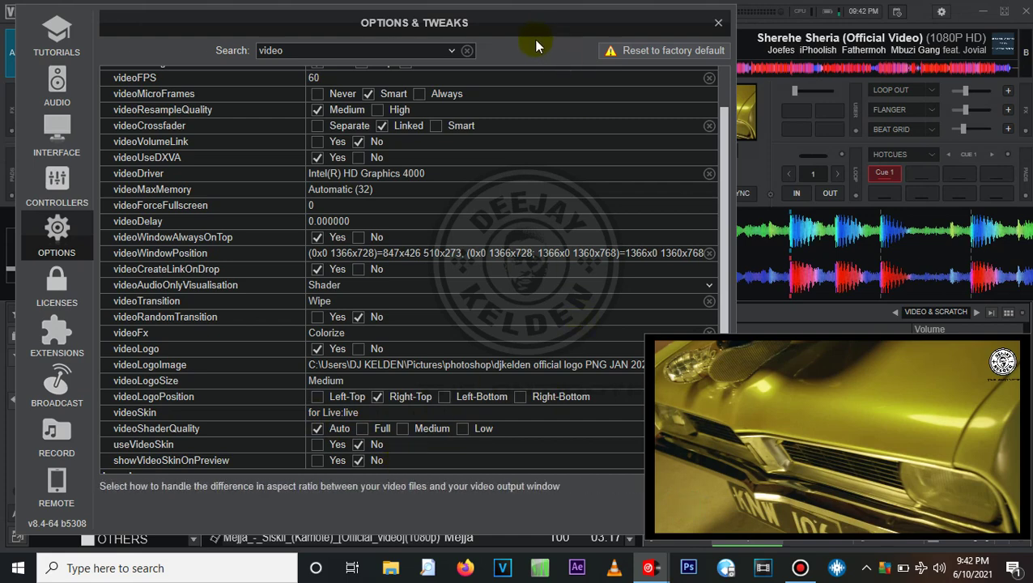
drag(533, 39, 480, 37)
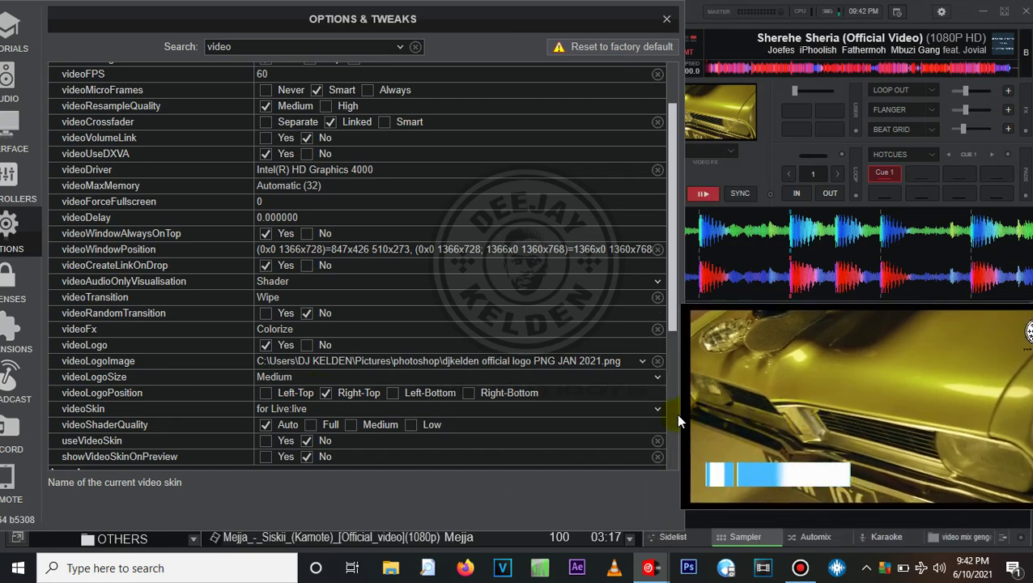
click(658, 409)
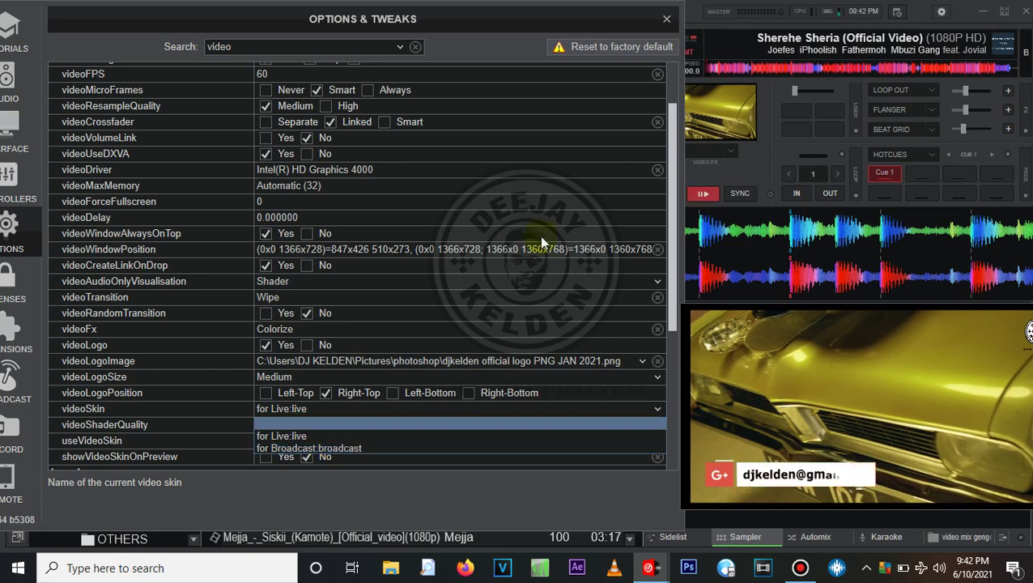
click(494, 15)
drag(526, 19, 563, 7)
drag(768, 376, 708, 379)
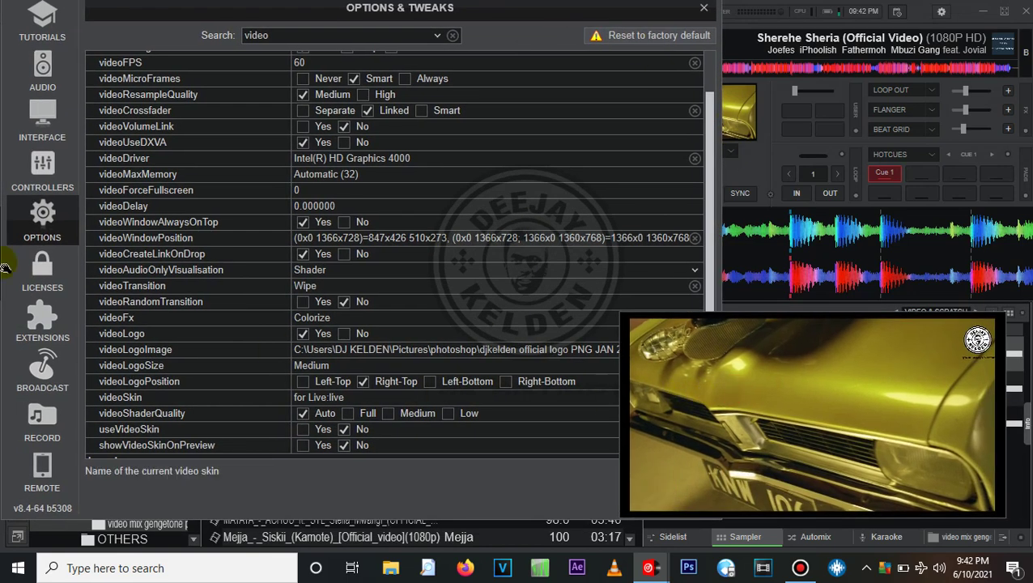
Step: Try the "for Live" and "for Broadcast" video skins in the interface settings, and set the video skin to {none}
click(56, 138)
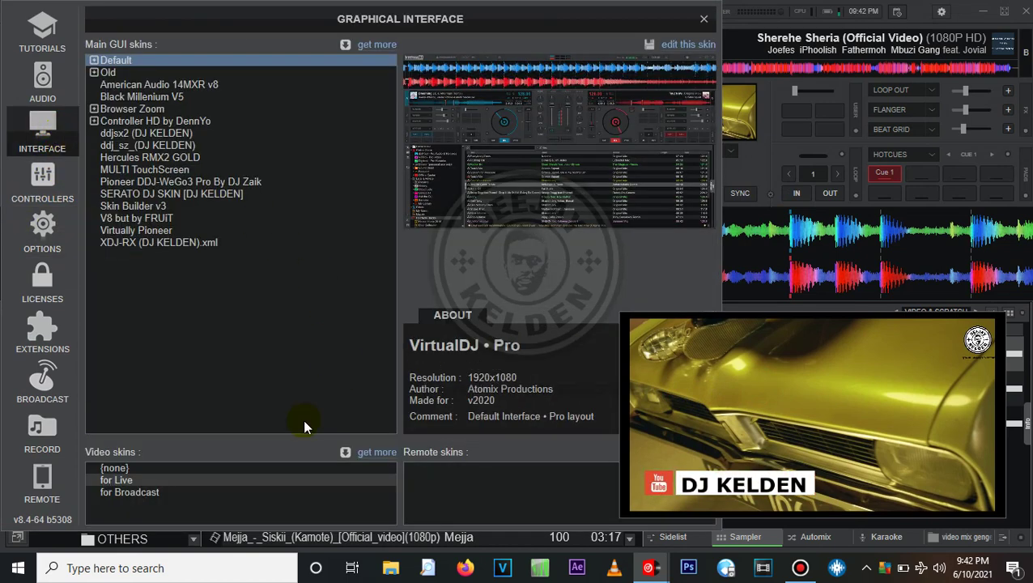
click(114, 468)
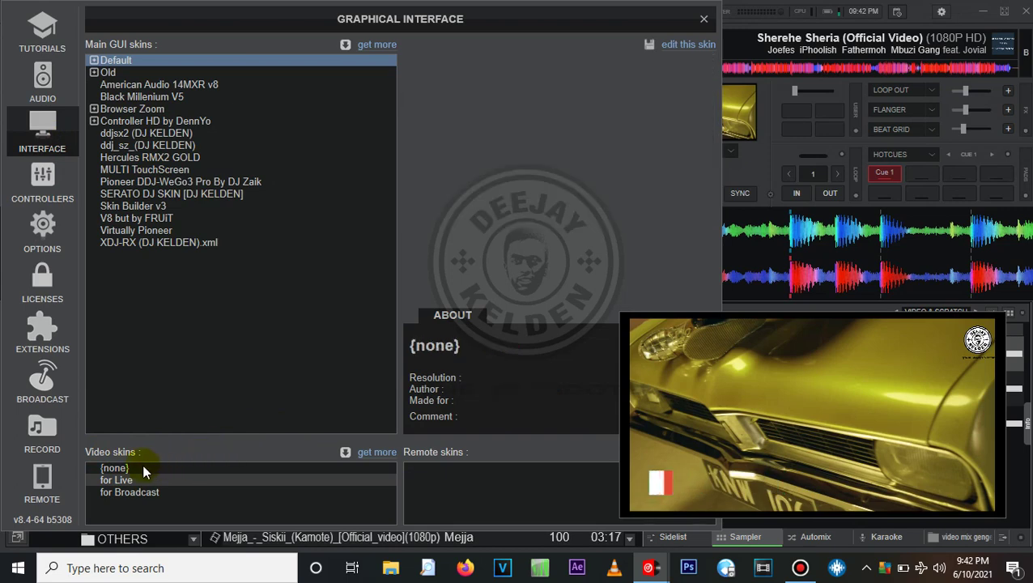
click(116, 481)
click(114, 480)
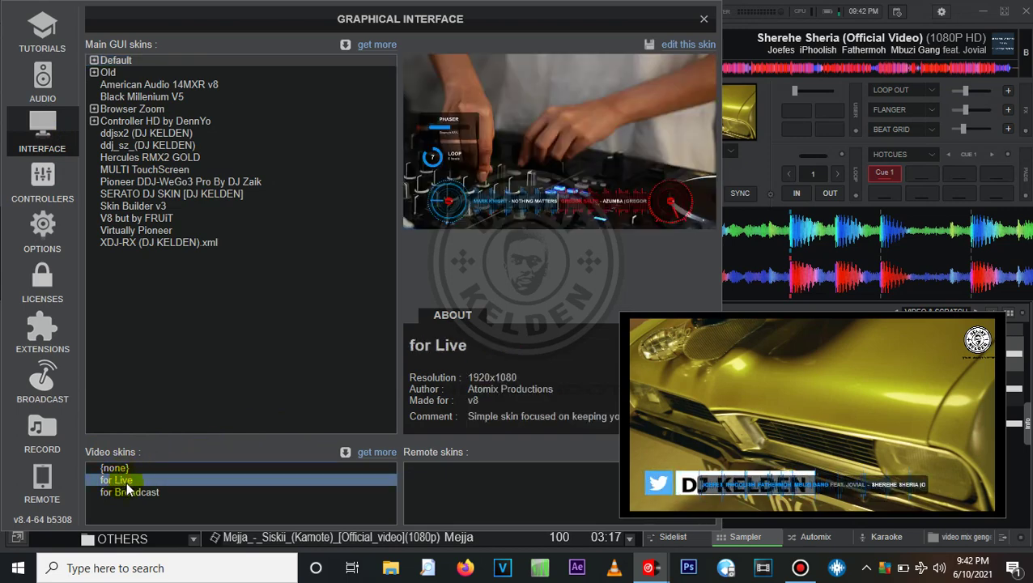
click(235, 467)
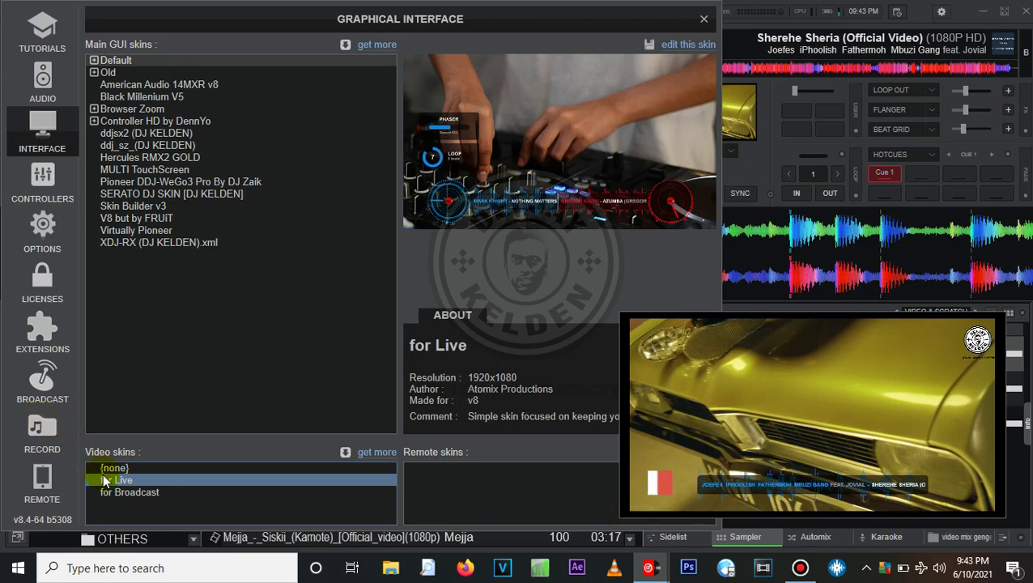
click(118, 492)
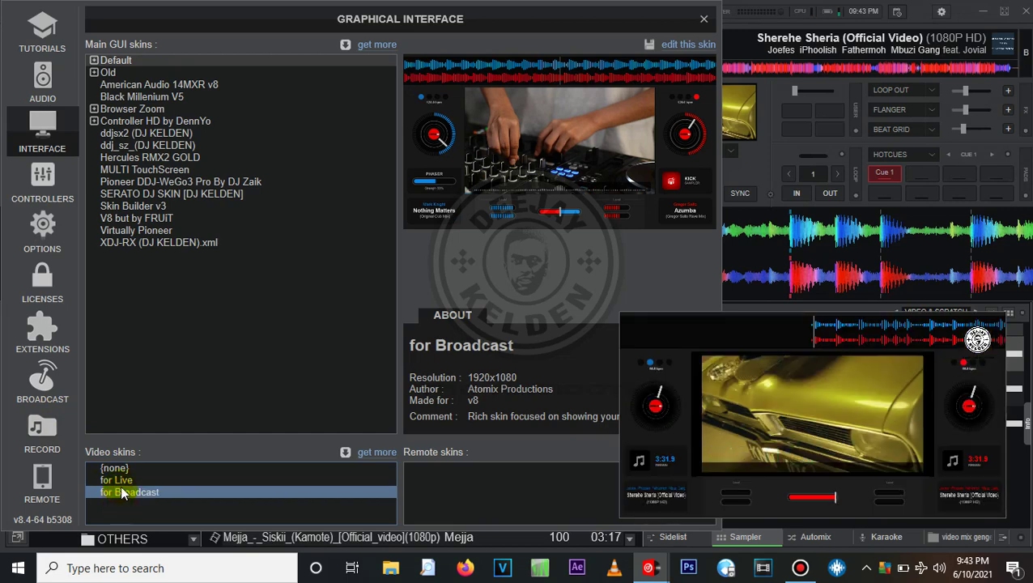
click(123, 468)
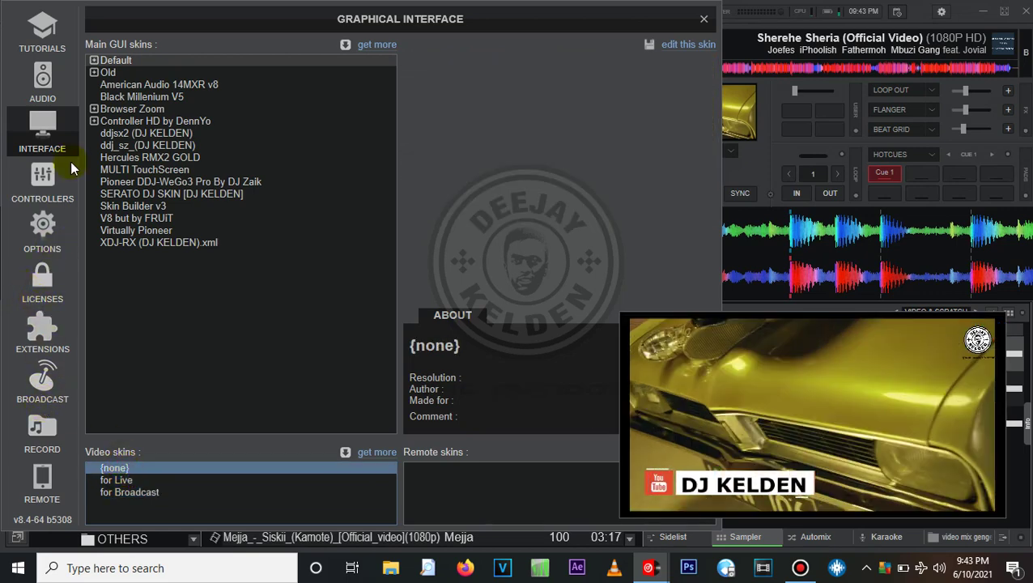
Step: Return to the video options and review the list, including the karaoke, sampler and record video settings
click(50, 230)
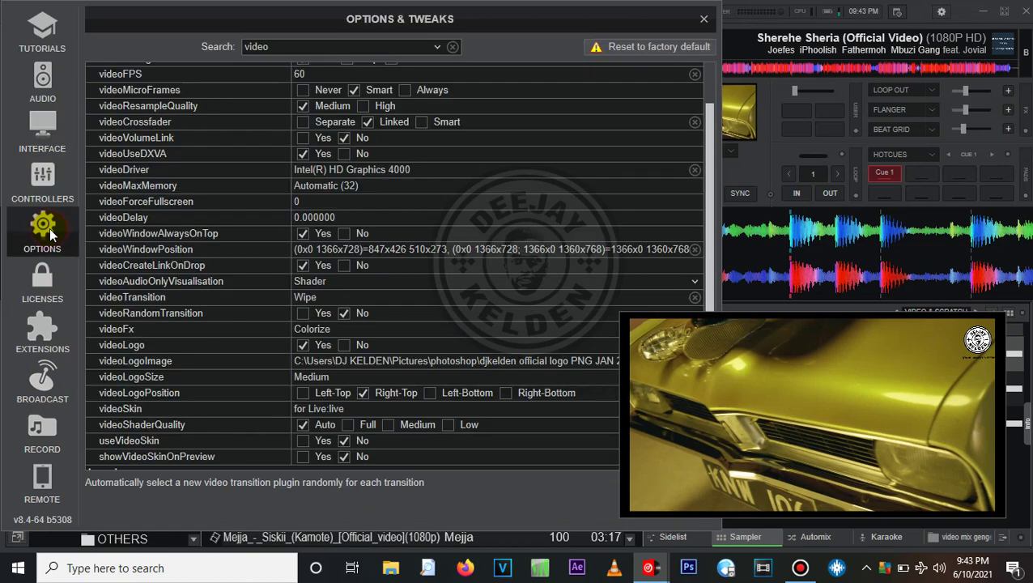
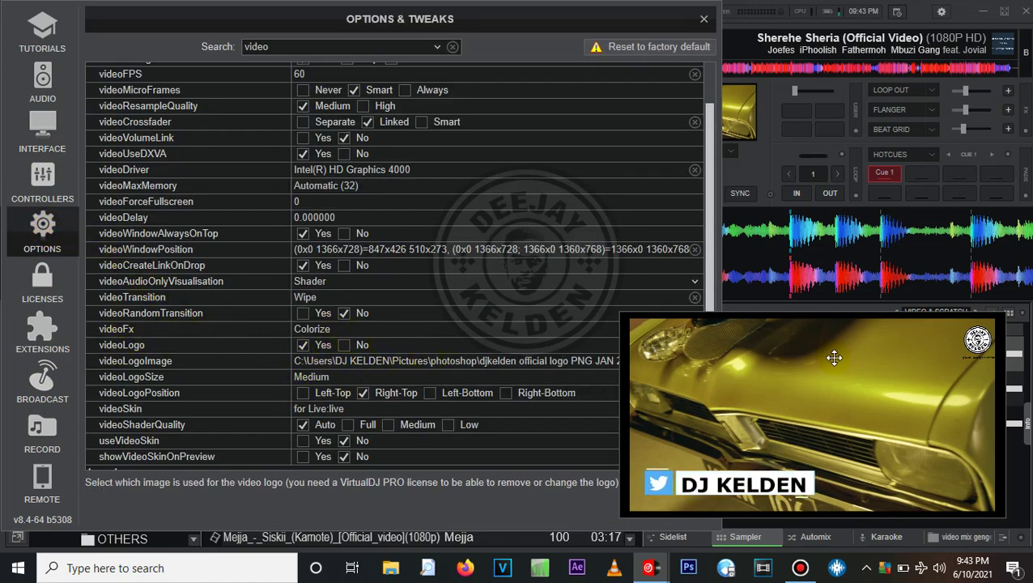
drag(834, 357, 842, 380)
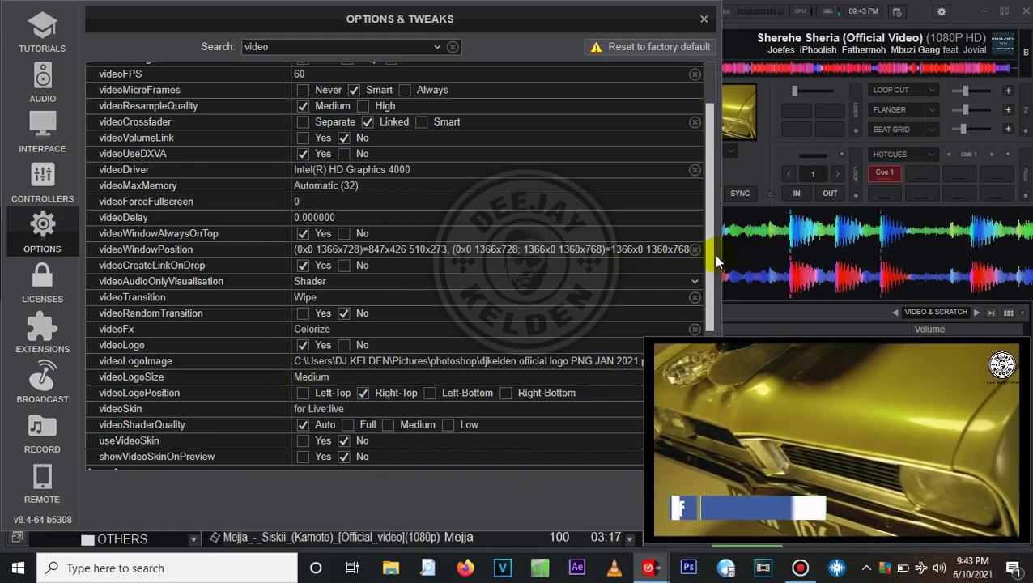
drag(713, 254, 707, 329)
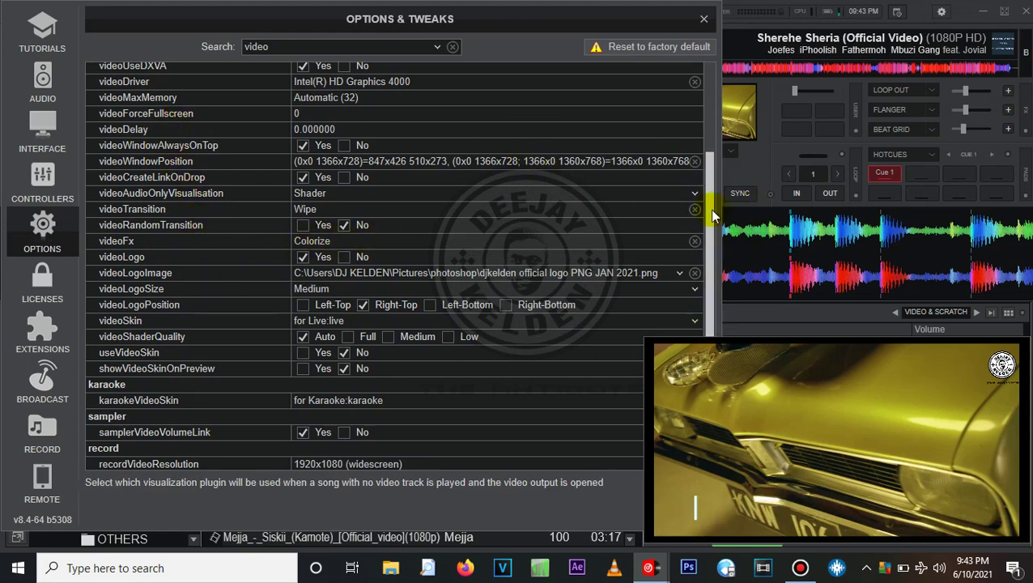
drag(709, 208, 708, 154)
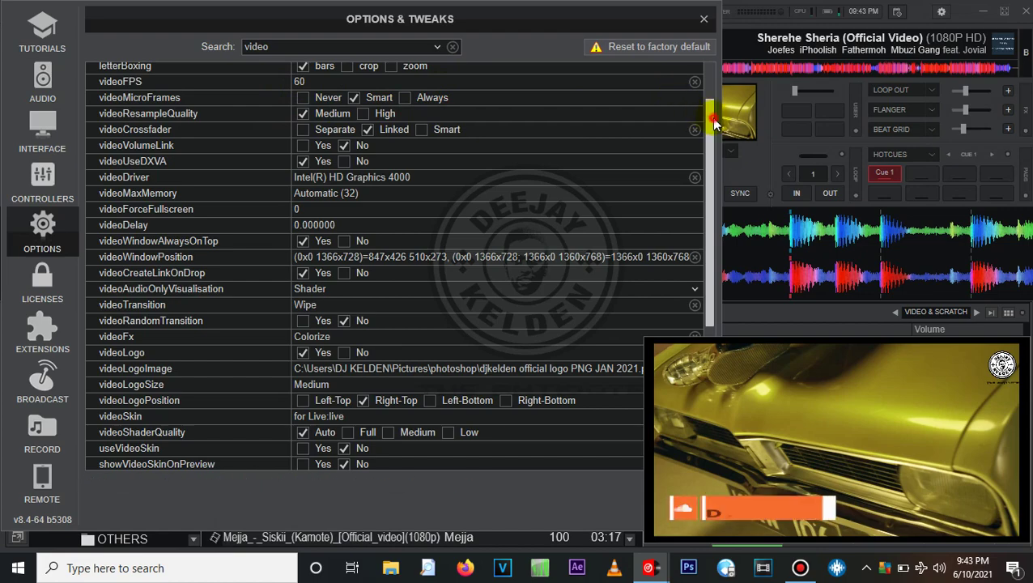
mouse_move(710, 117)
mouse_down()
mouse_move(714, 162)
mouse_move(709, 88)
mouse_move(710, 102)
mouse_up()
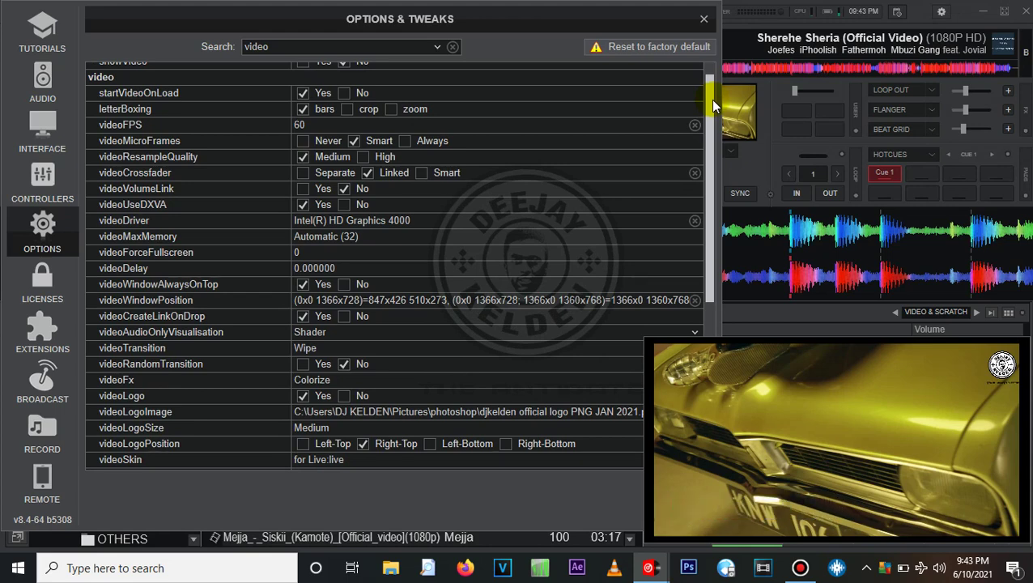
drag(710, 103, 708, 161)
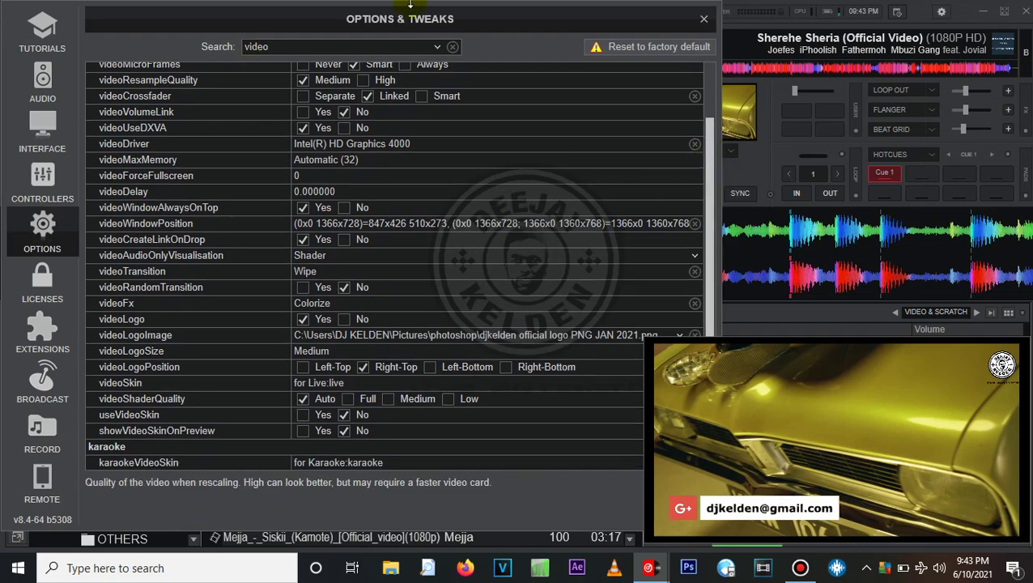
Step: Replace the options search filter with "rec" to list the recording settings
click(312, 48)
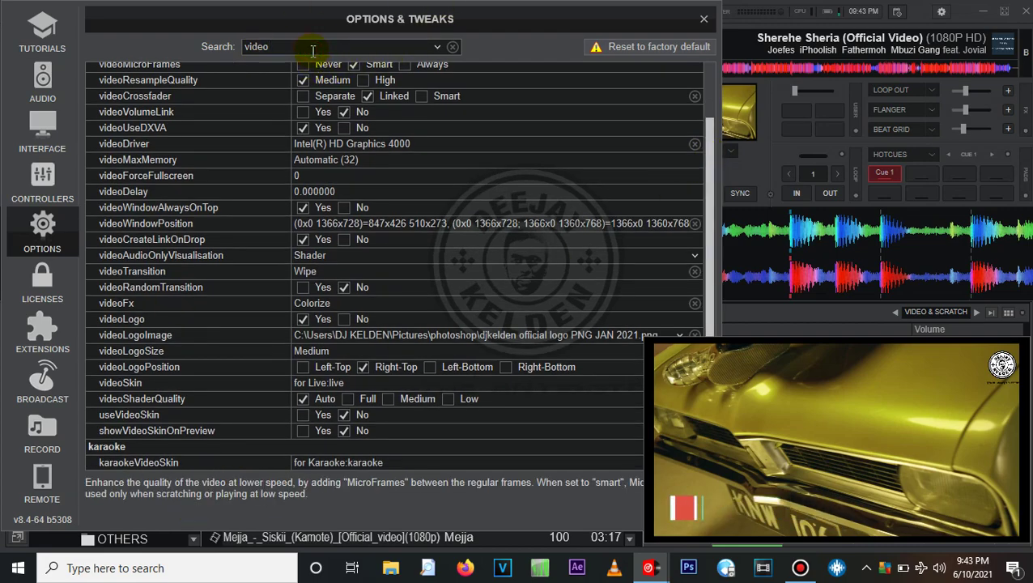
key(BackSpace)
key(BackSpace)
key(BackSpace)
key(BackSpace)
key(BackSpace)
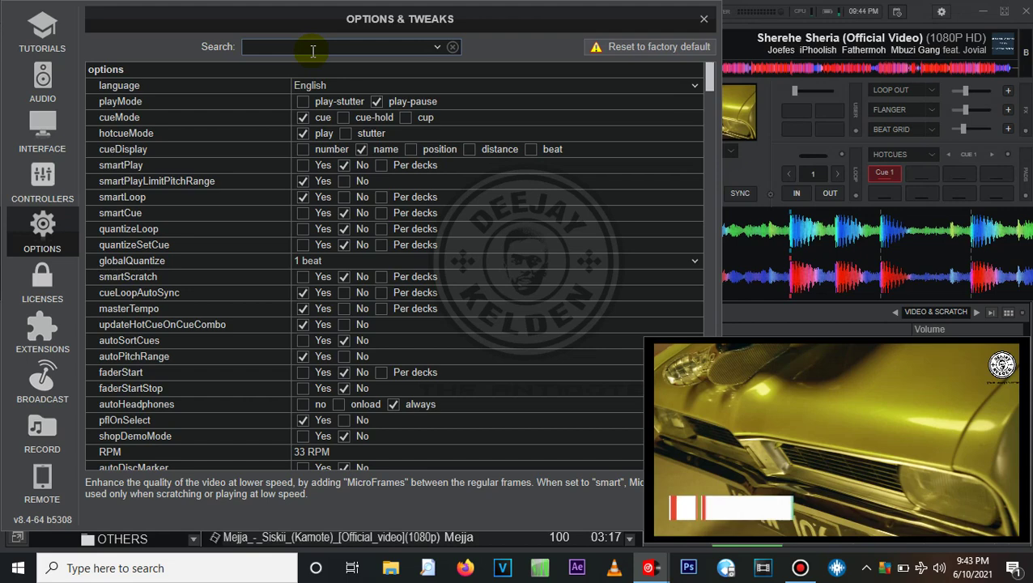
text(rec)
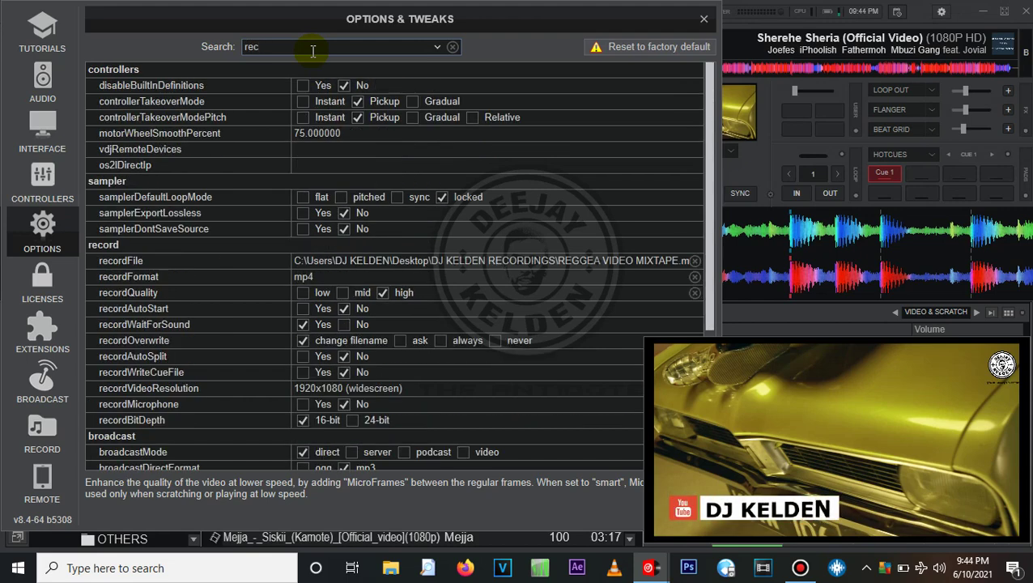
Step: Filter the options list by "record" and compare its recordFile and recordFormat settings with those on the Record page
text(ord)
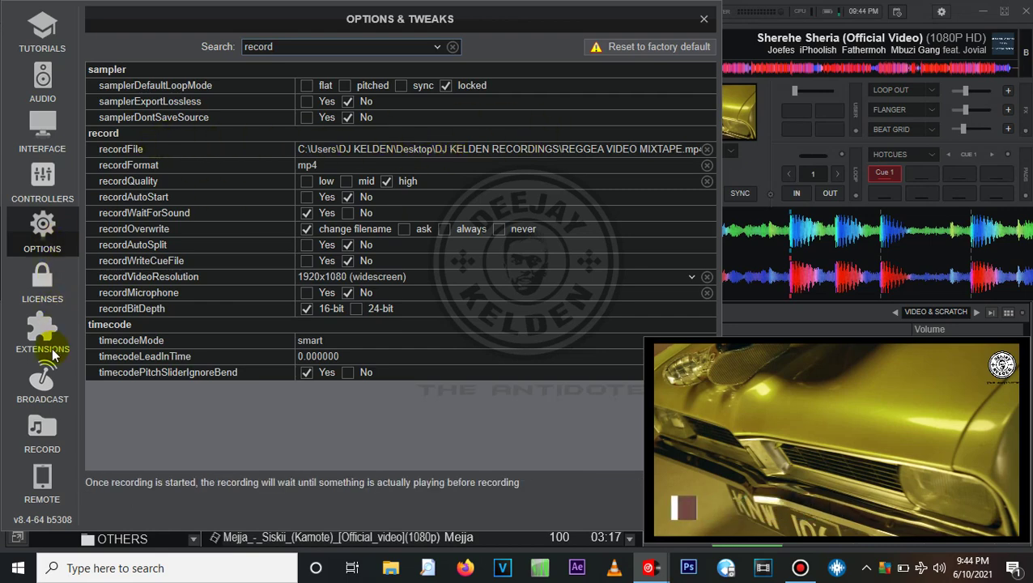
click(54, 433)
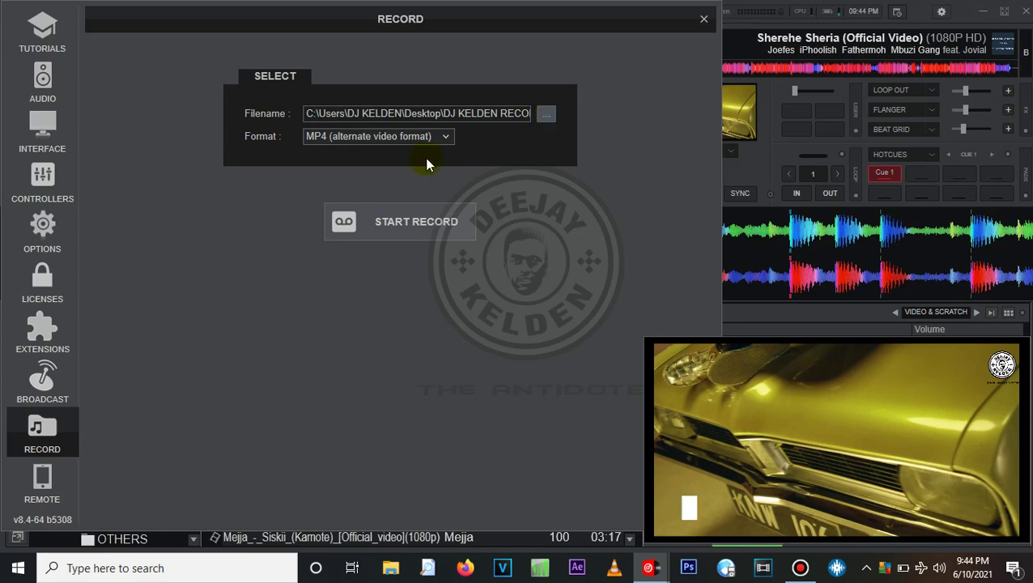
click(36, 227)
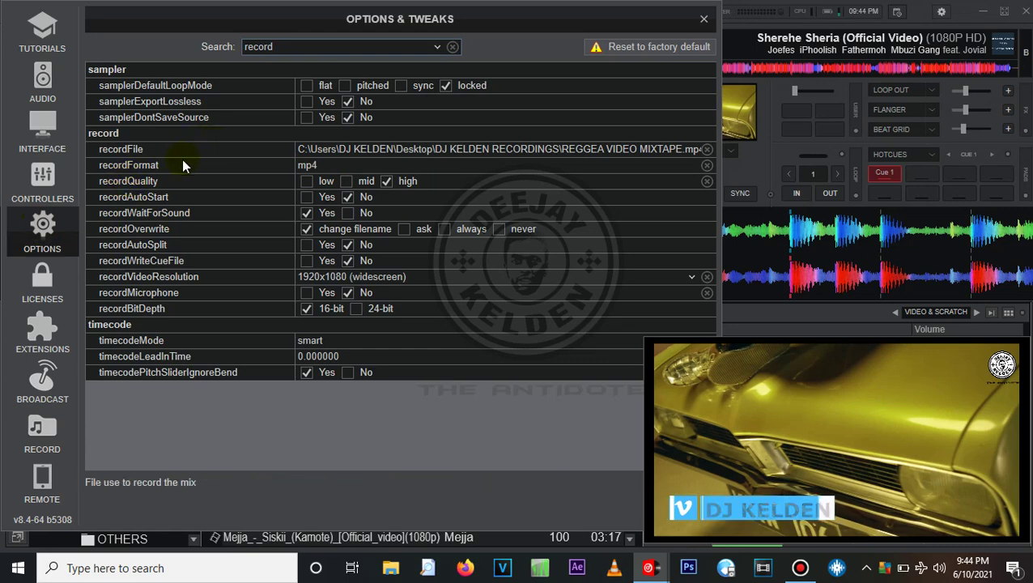
click(444, 166)
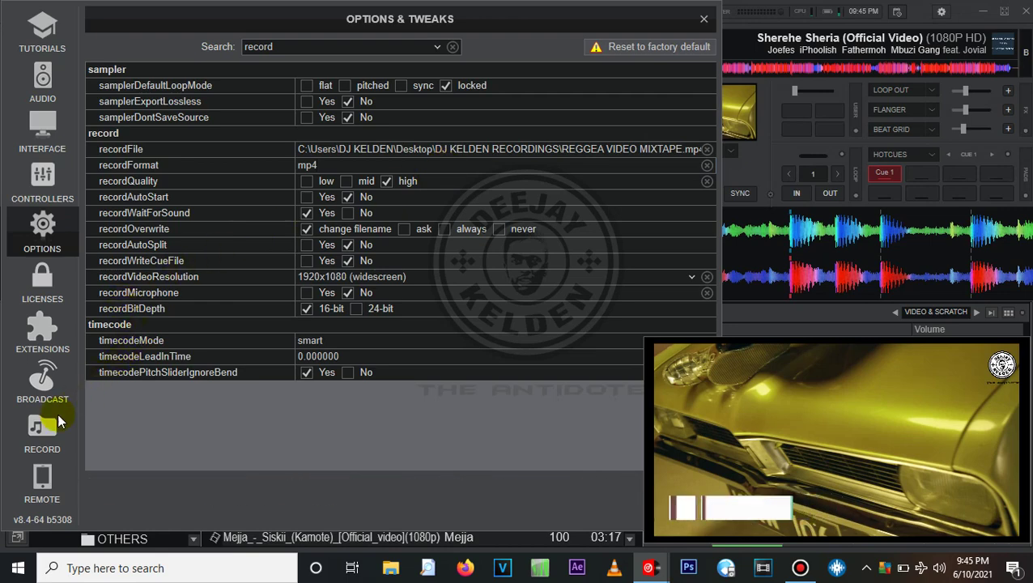
Step: On the Record page, review the audio and video formats and choose MP4 (alternate video format) for the recording
click(42, 435)
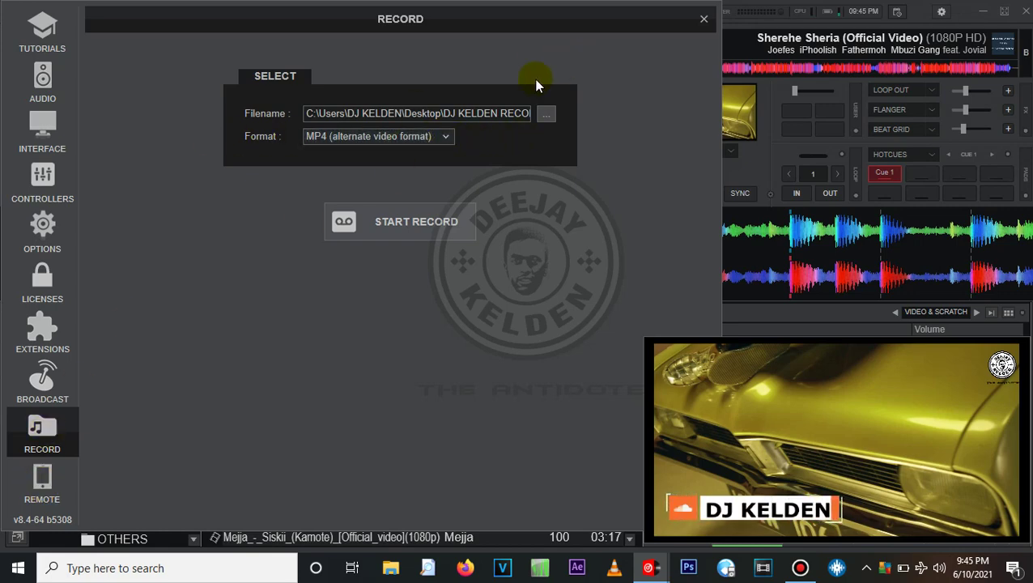
click(447, 139)
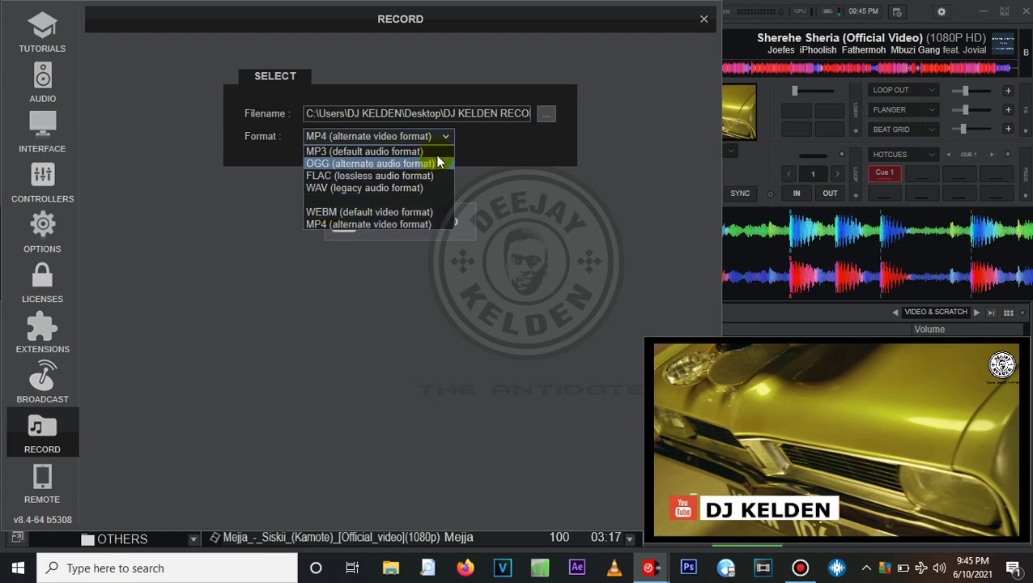
click(331, 221)
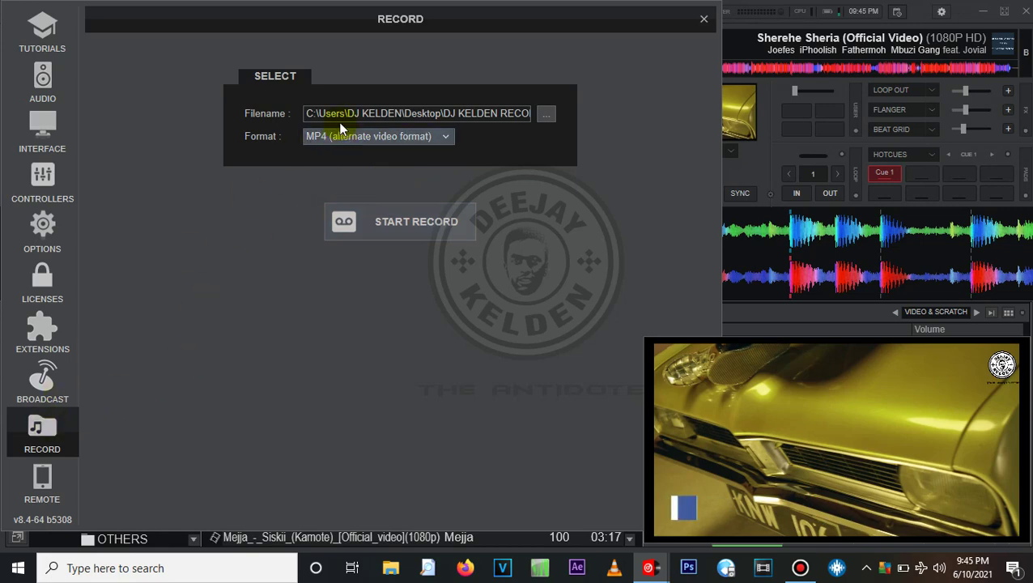
Step: Return to the recording options, try the low recordQuality setting, and set recordQuality to high
click(44, 226)
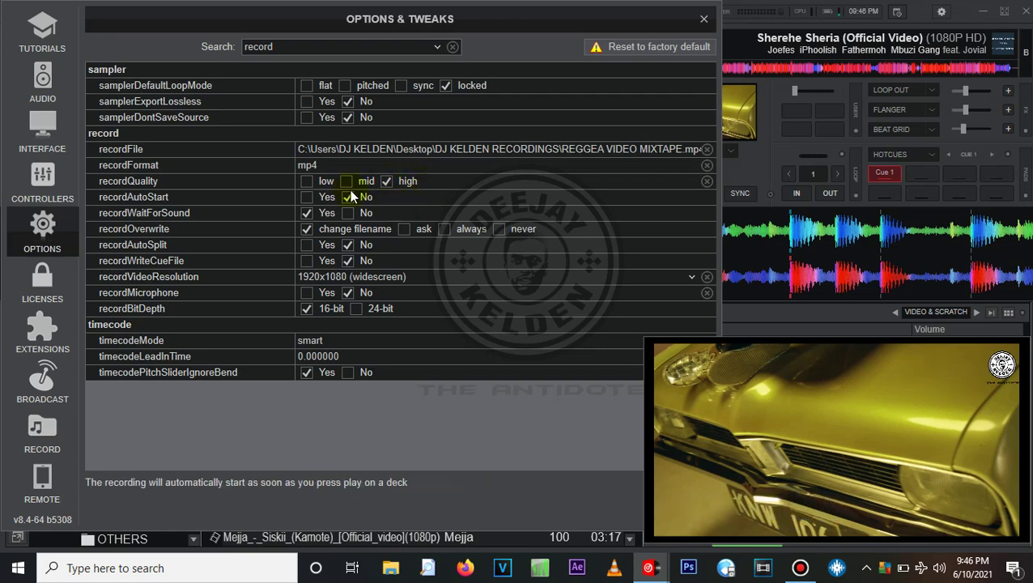
click(307, 182)
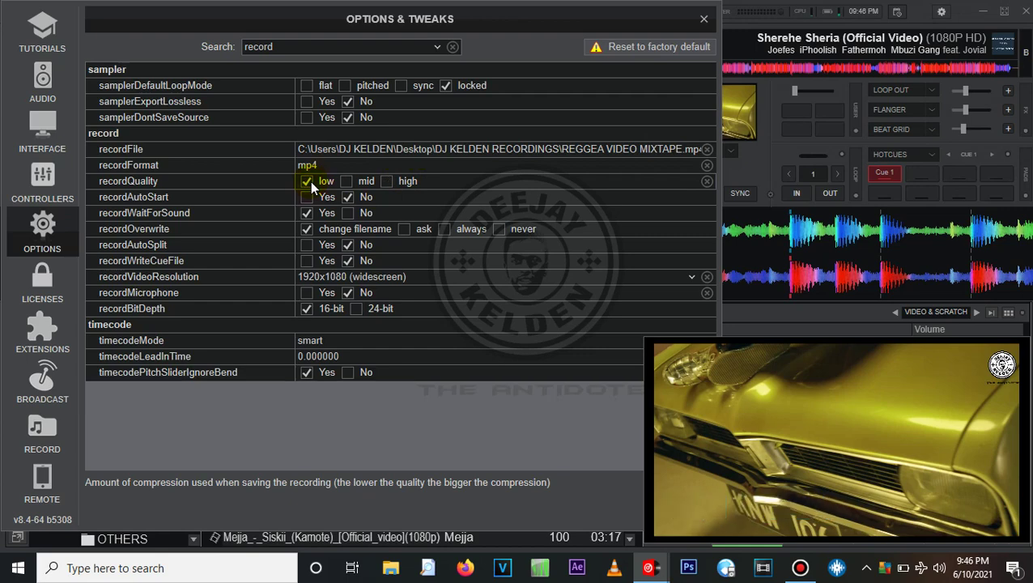
click(386, 181)
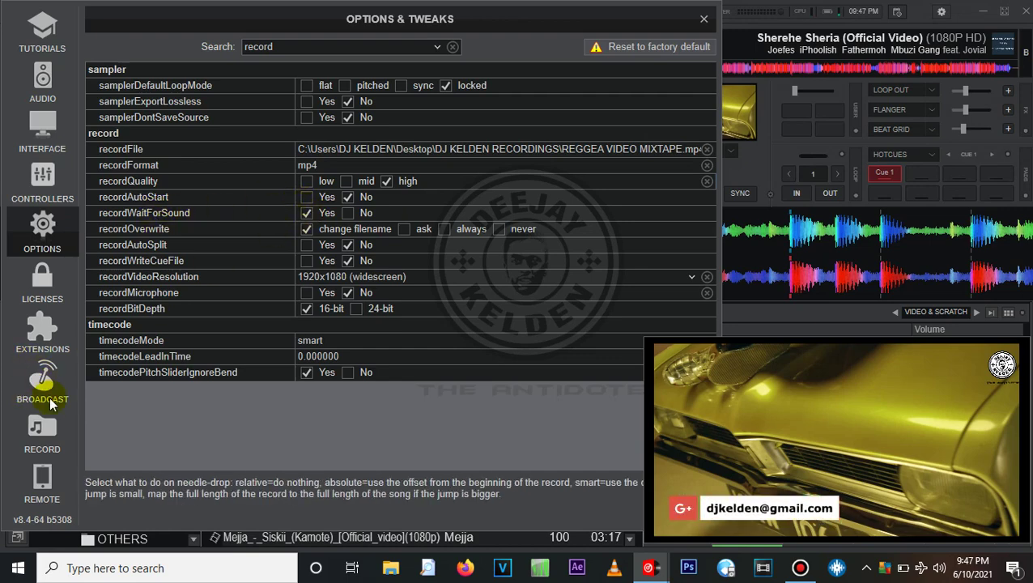
Step: Revisit the Record page, and in the recording options set recordVideoResolution to 1920x1080 (widescreen)
click(48, 428)
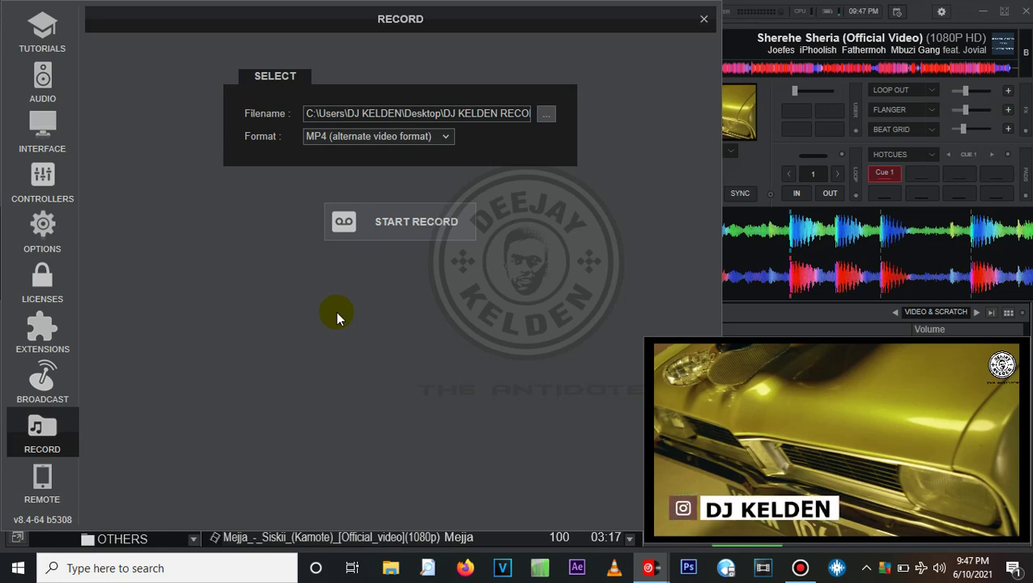
click(51, 231)
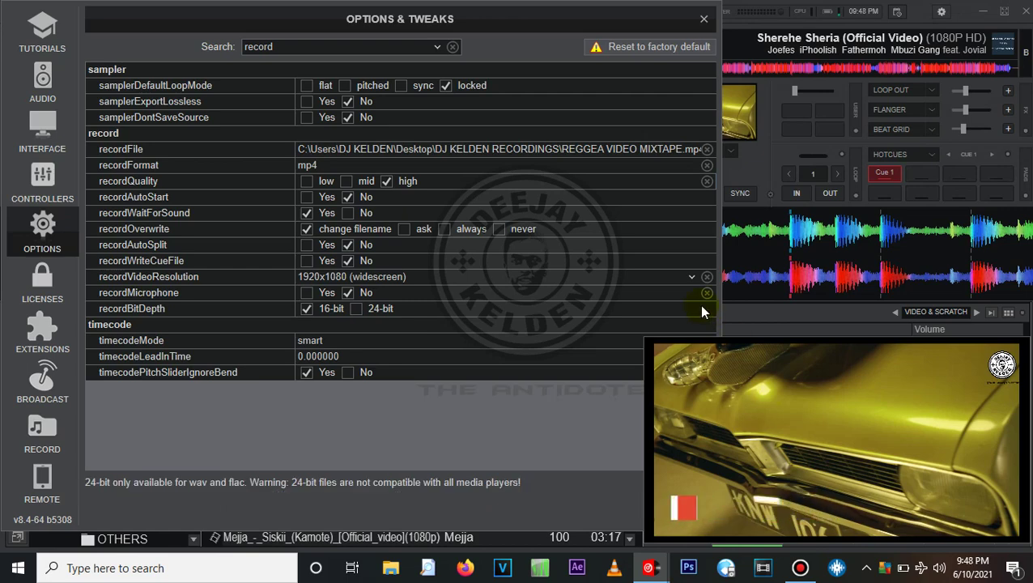
click(688, 277)
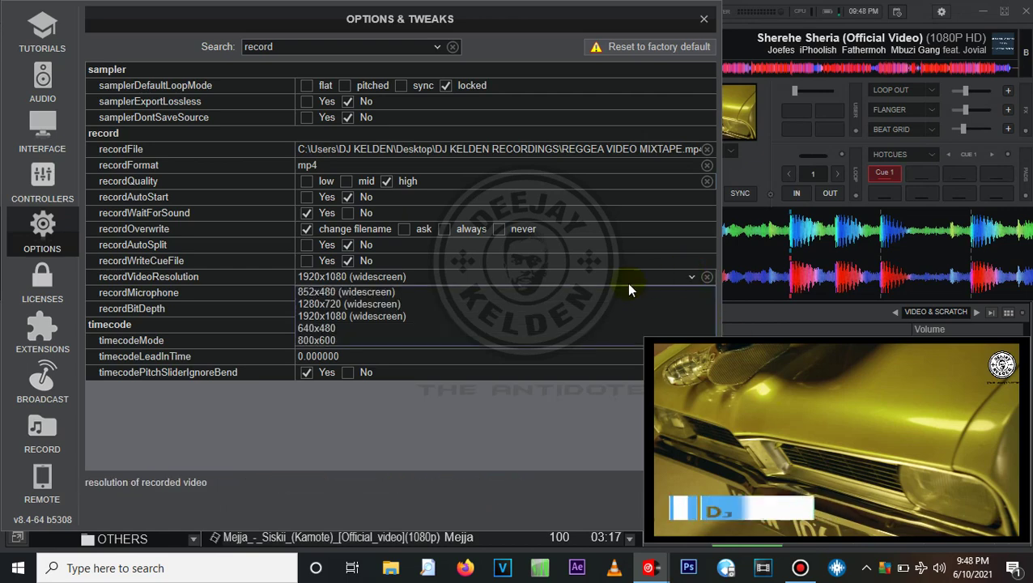
click(363, 318)
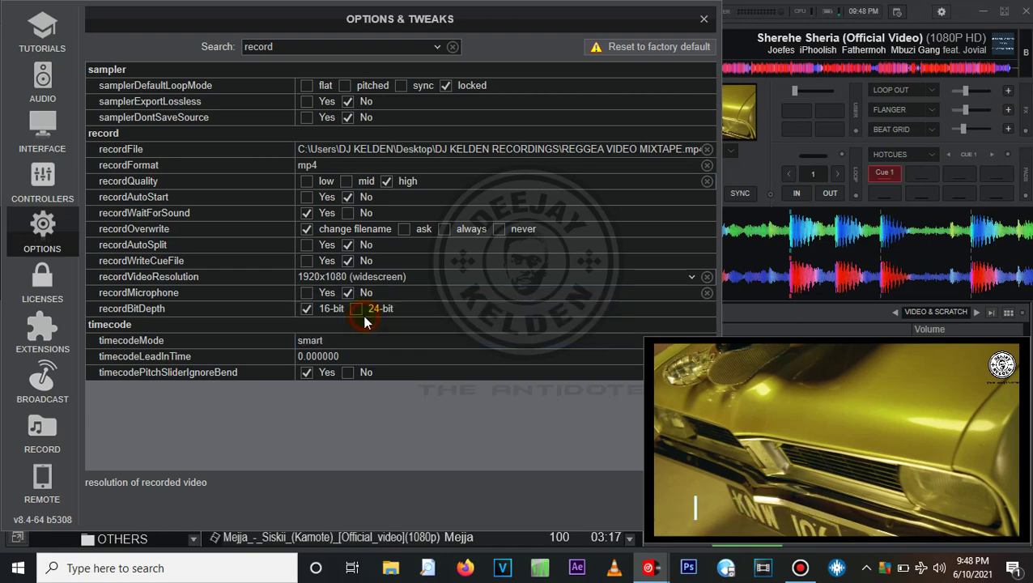